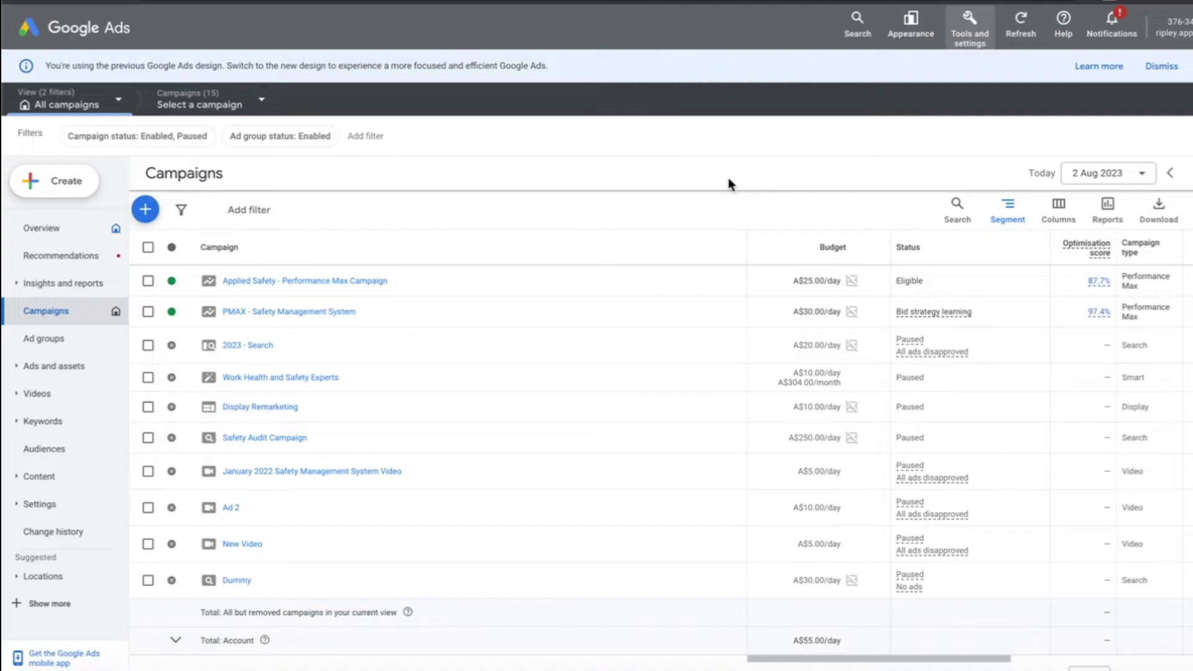
Open the Tools and settings menu from the campaigns overview
left_click(971, 38)
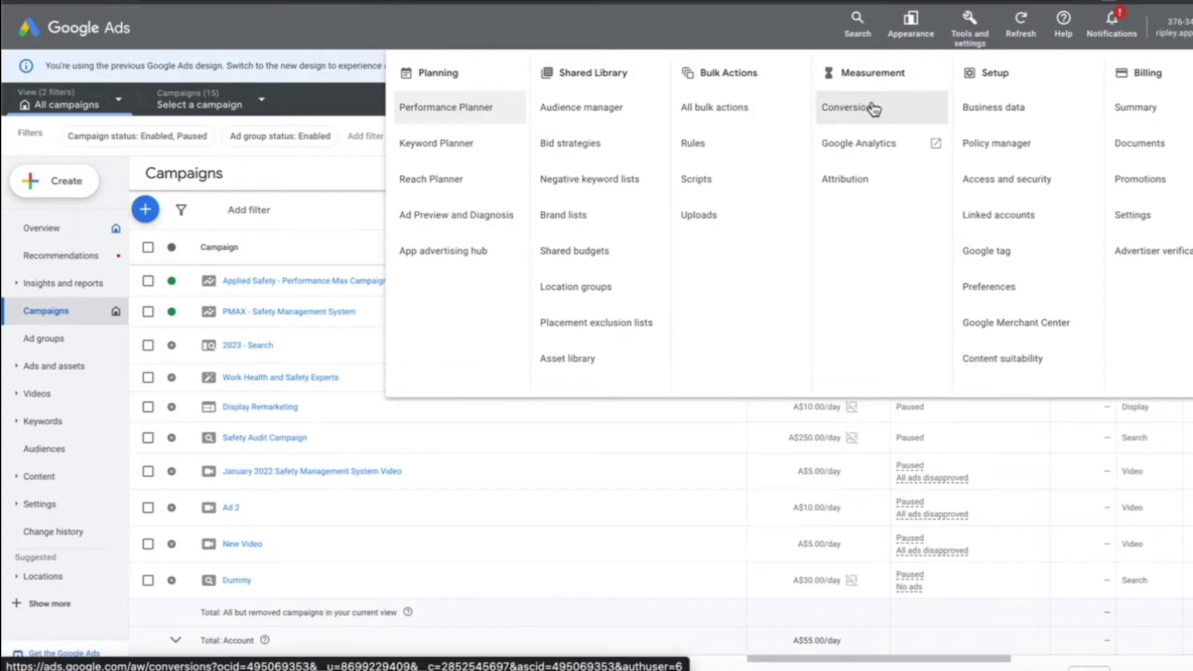
Go to Measurement > Conversions to view the conversion actions summary by goal
left_click(847, 107)
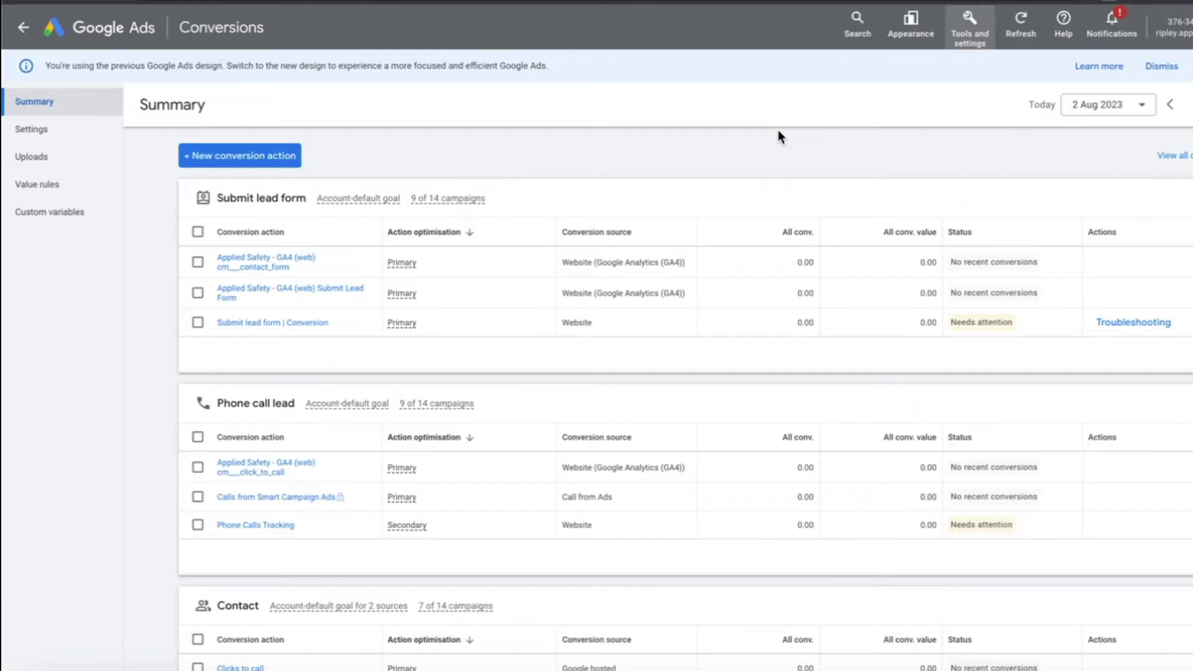
scroll(779, 130, "down", 2)
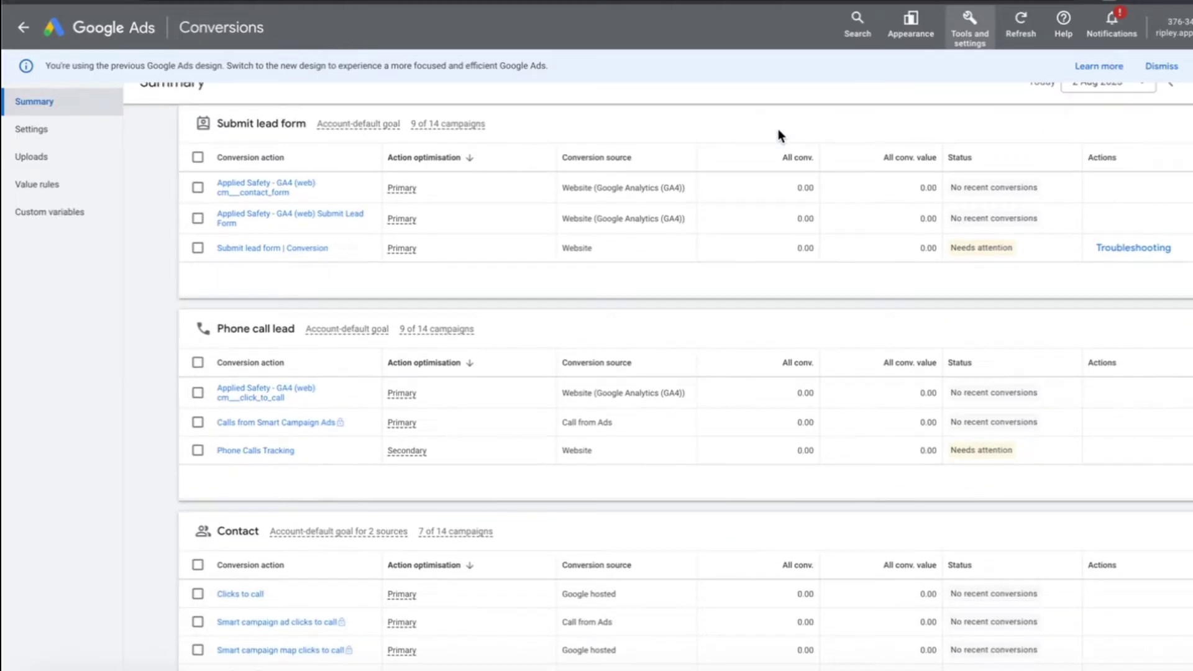
scroll(778, 128, "down", 1)
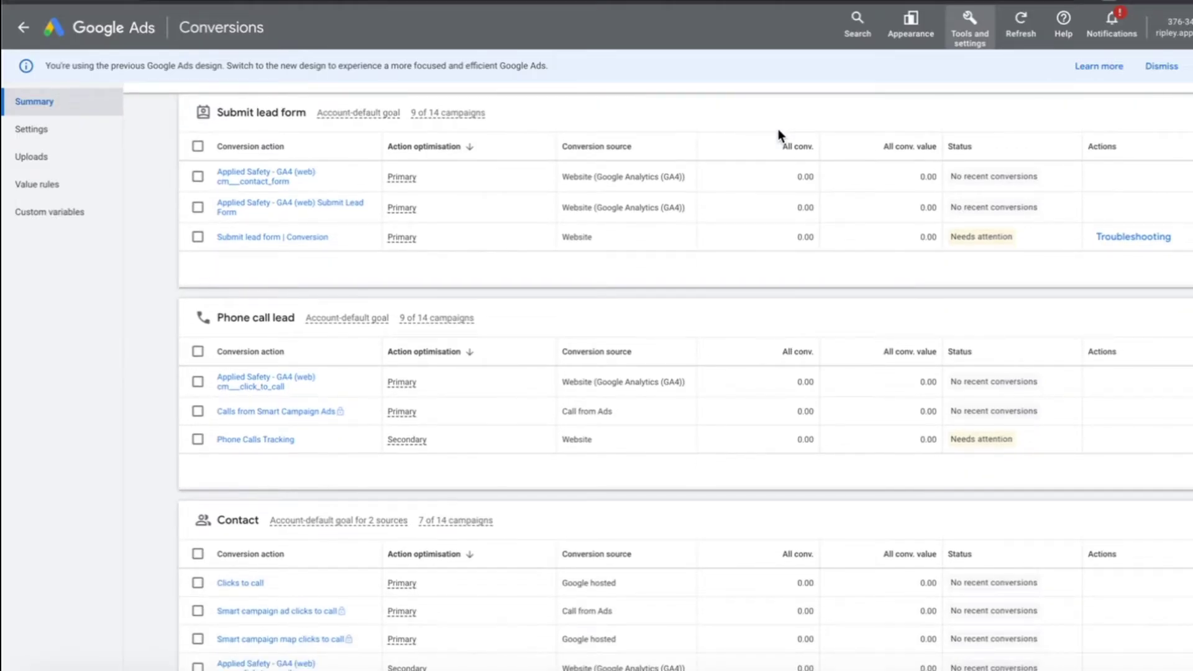
scroll(779, 129, "down", 3)
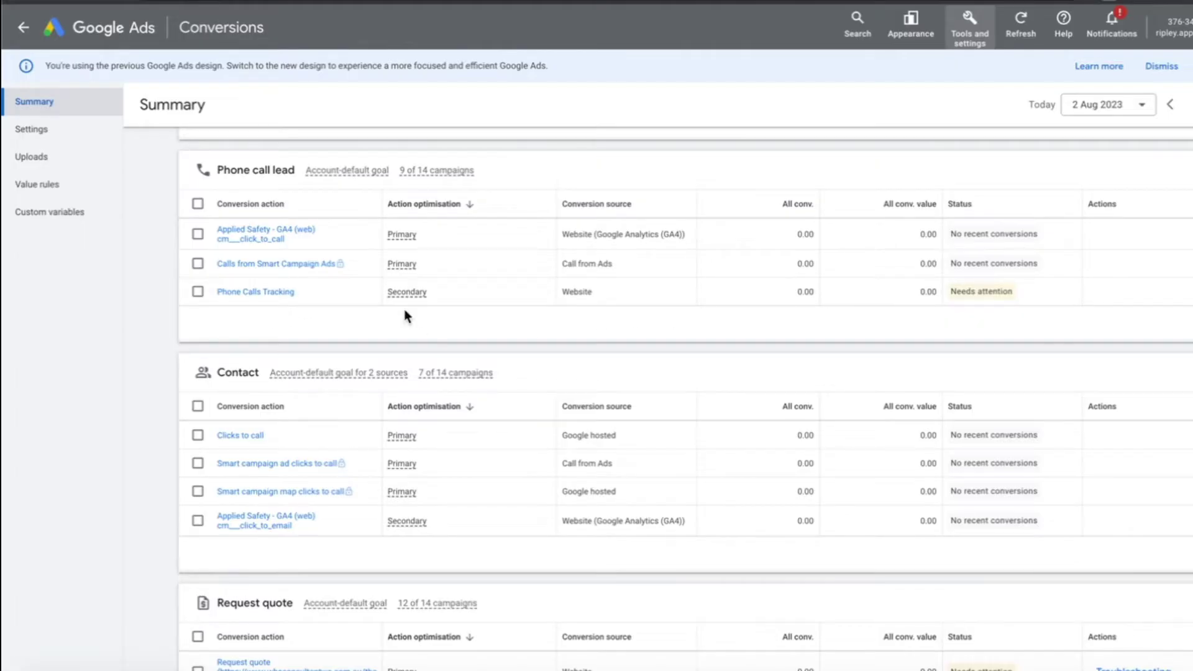
scroll(403, 316, "down", 2)
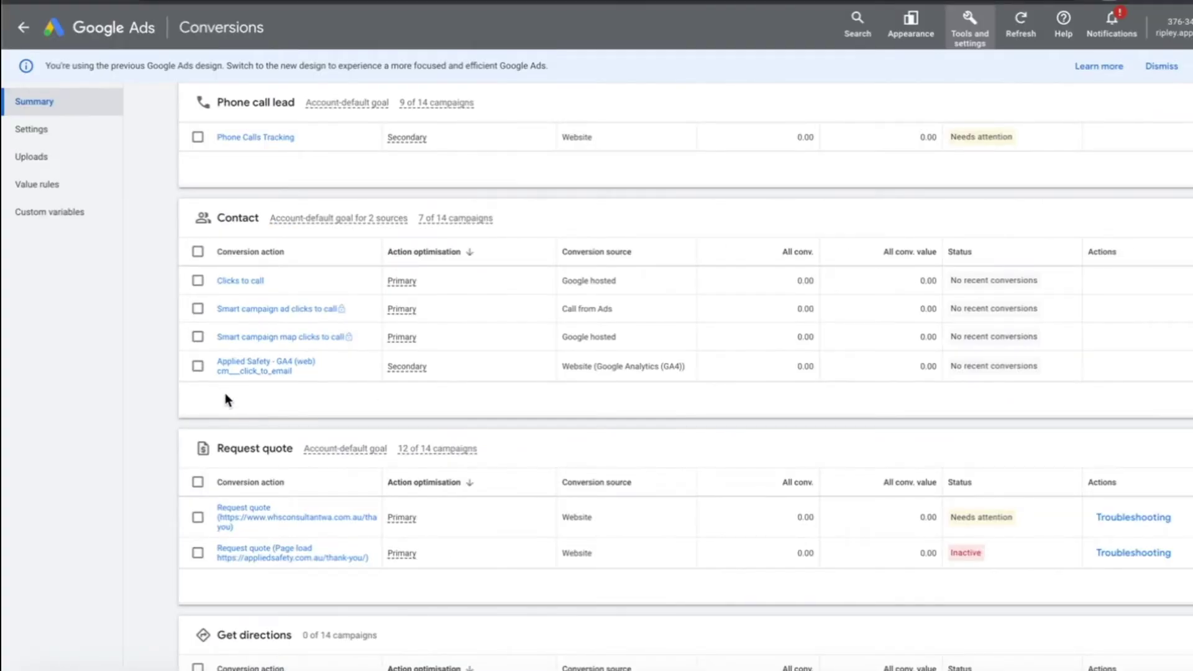
Select the Applied Safety GA4 click_to_email row and open its details page
left_click(198, 367)
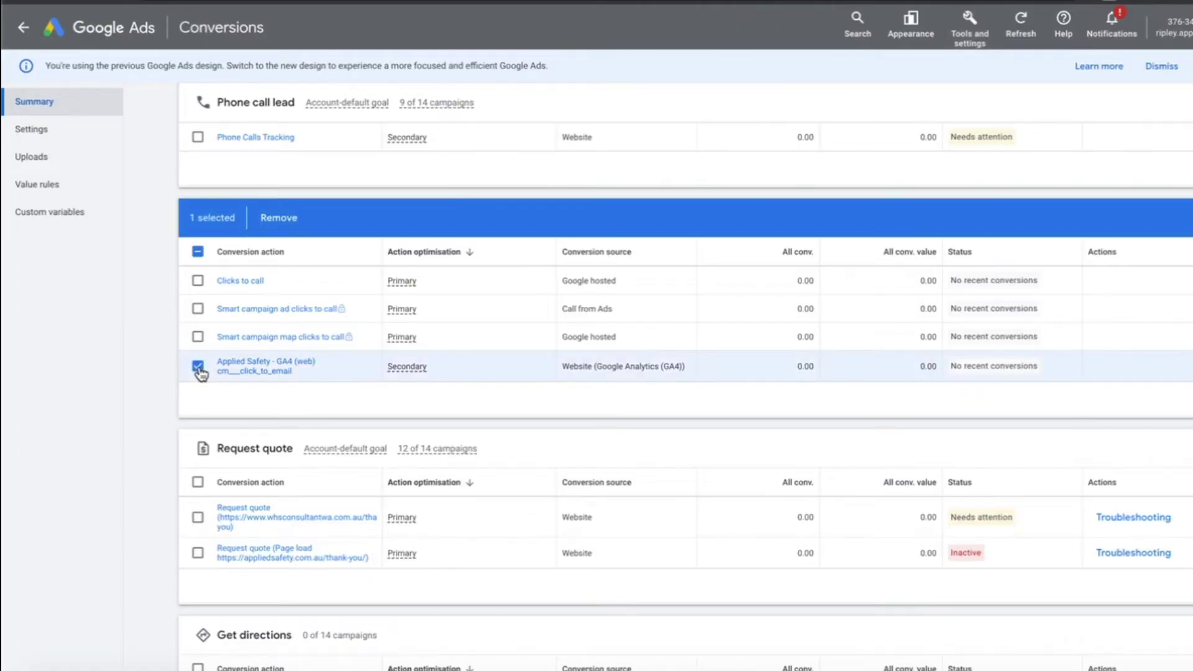
left_click(246, 365)
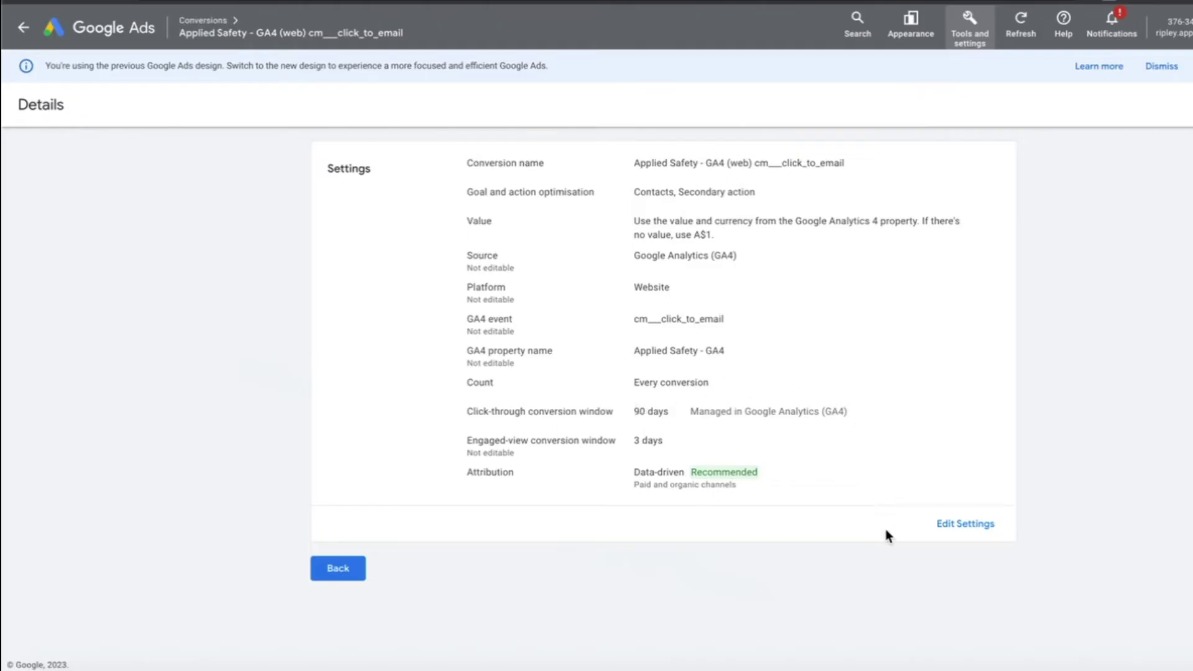
Set click_to_email's goal optimisation to 'Primary action used for bidding optimisation' and save
left_click(966, 524)
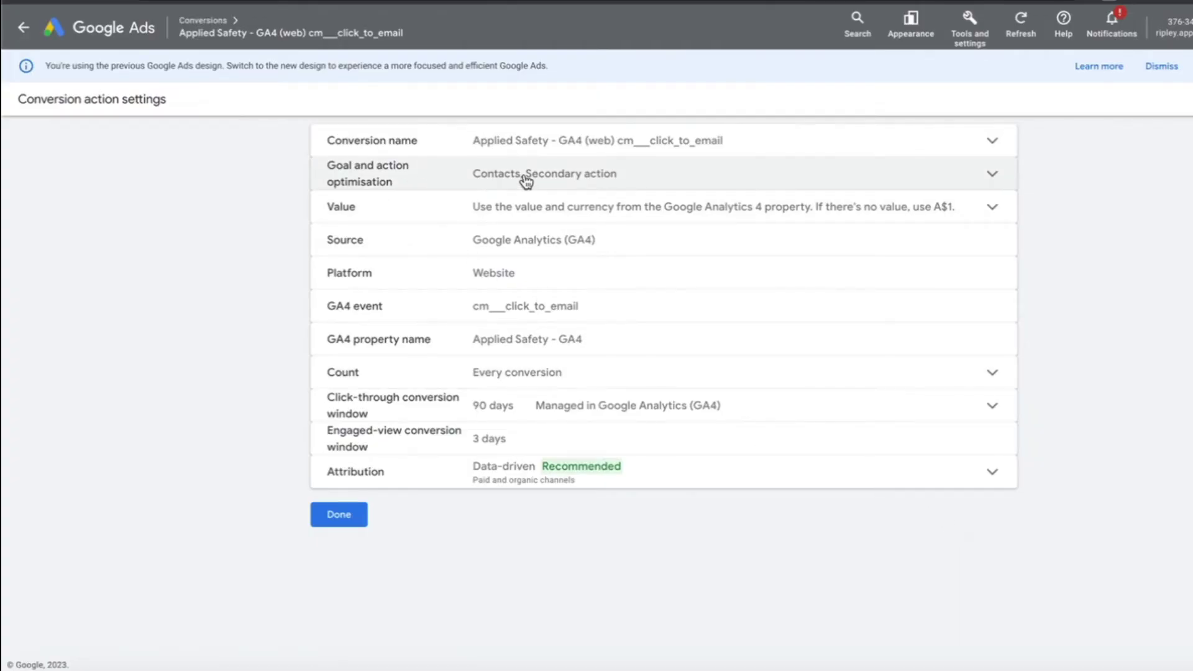
left_click(580, 184)
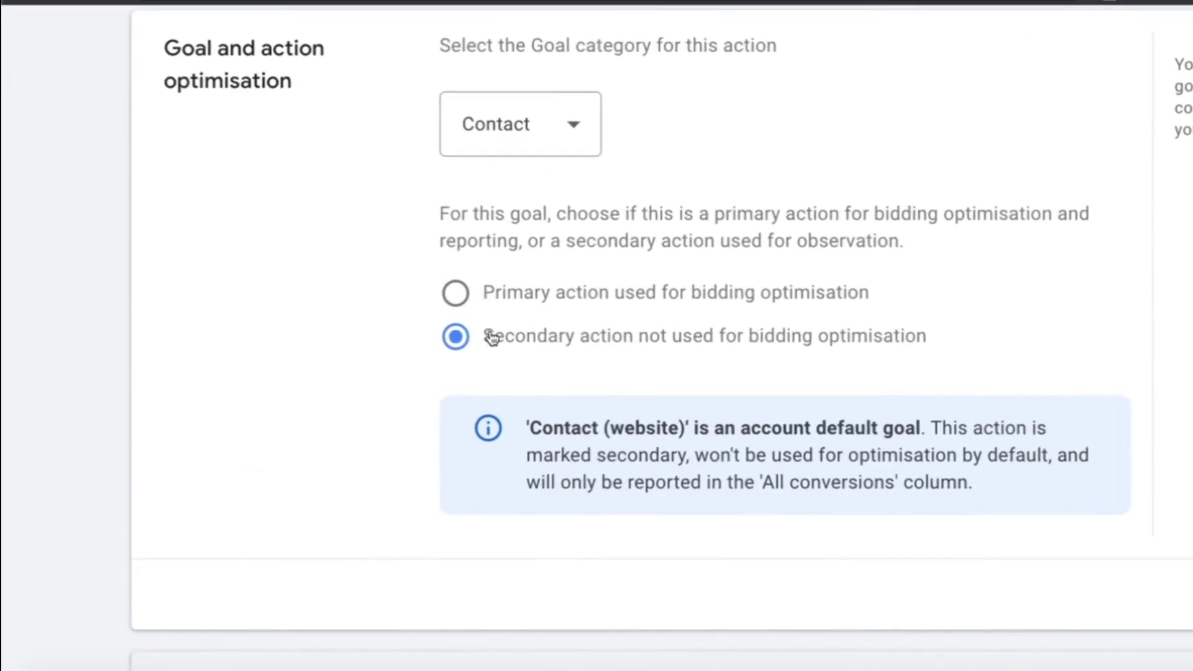
left_click(456, 294)
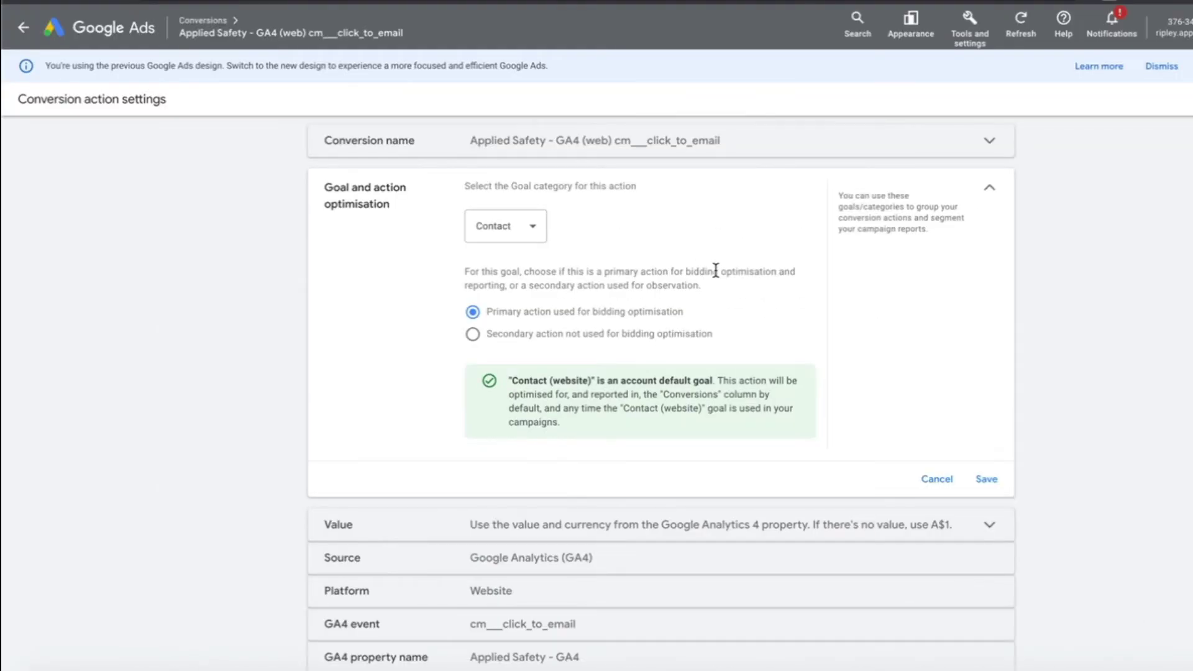
left_click(987, 480)
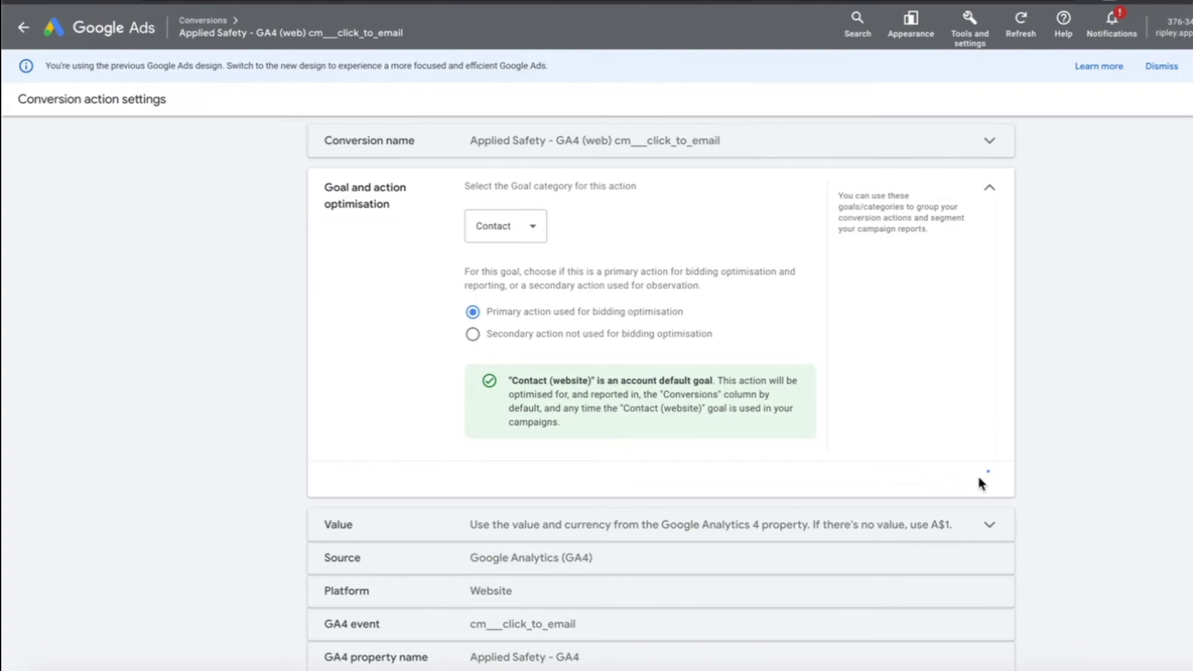